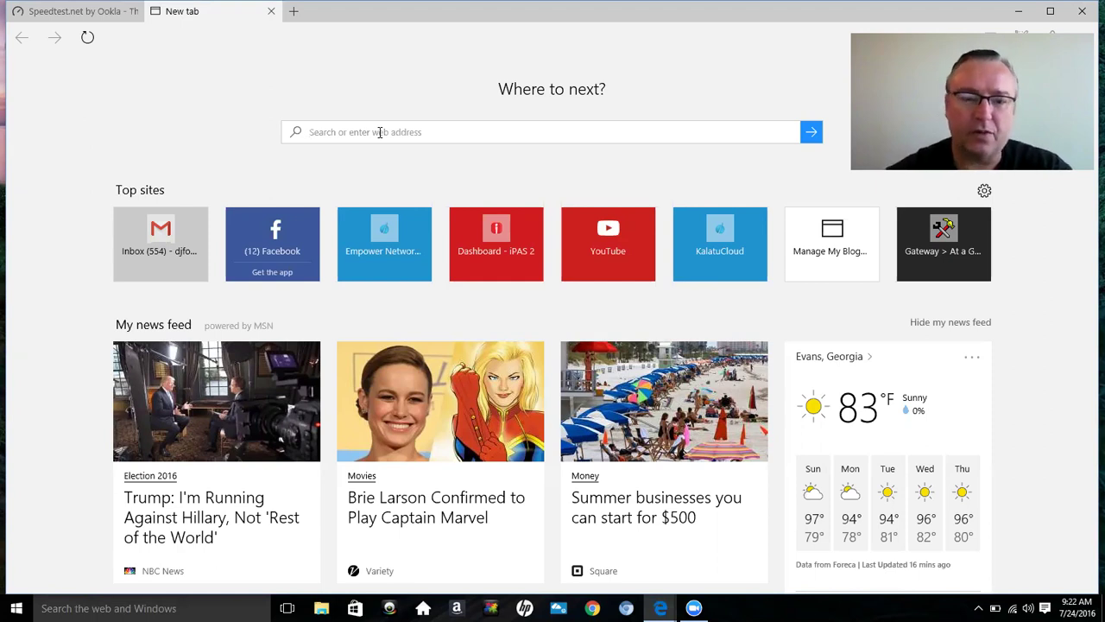
# Load the router login page at 10.0.0.1 in Edge.
pyautogui.write('10')
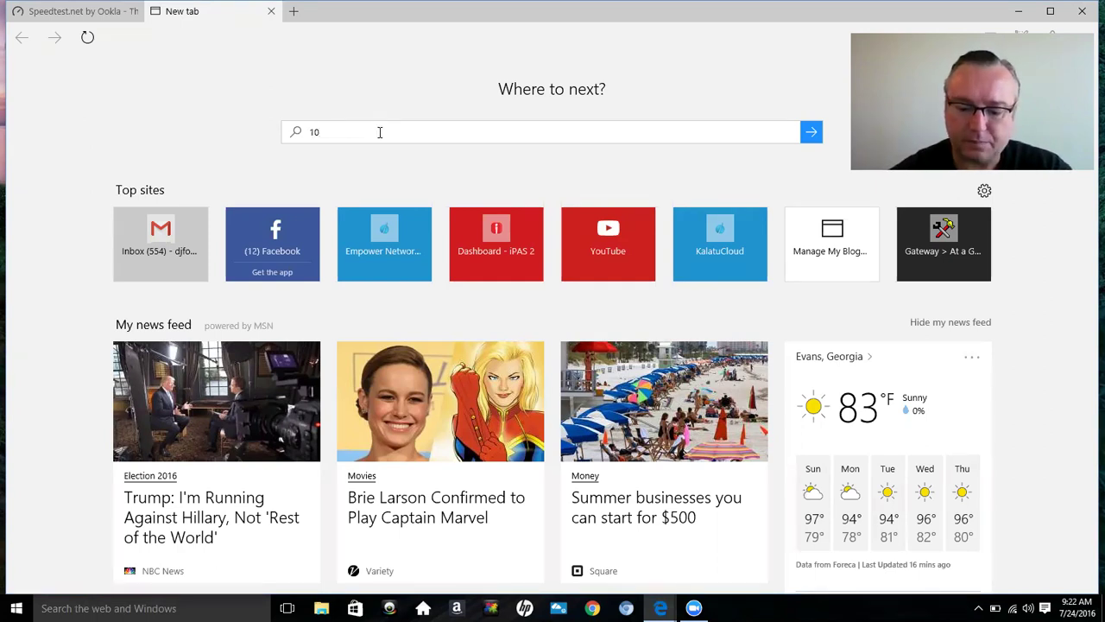
pyautogui.write('.0')
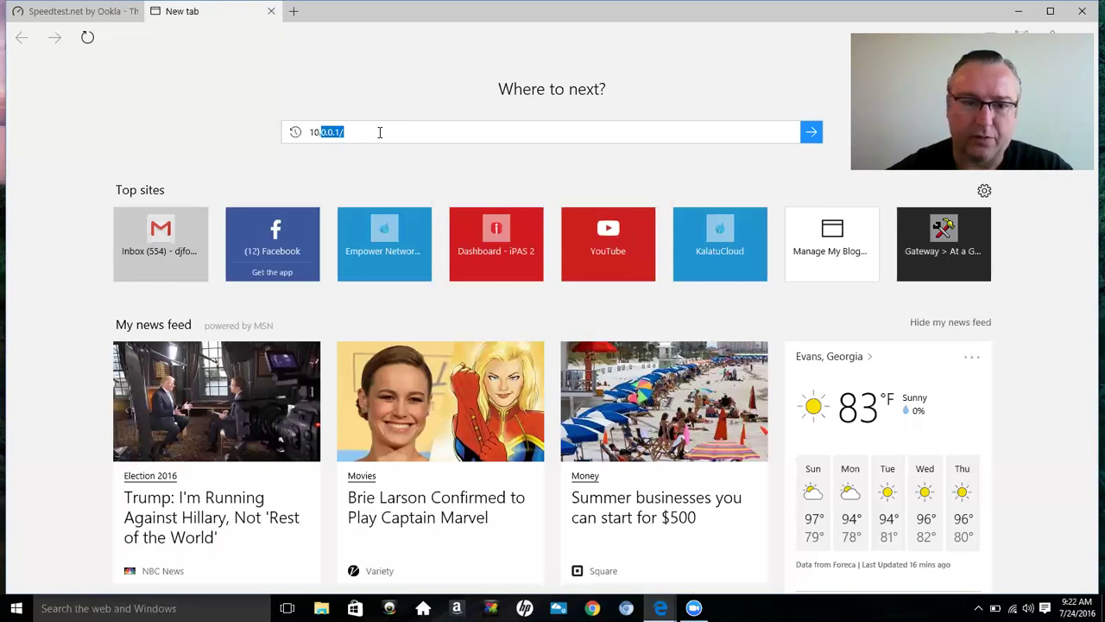
pyautogui.write('.')
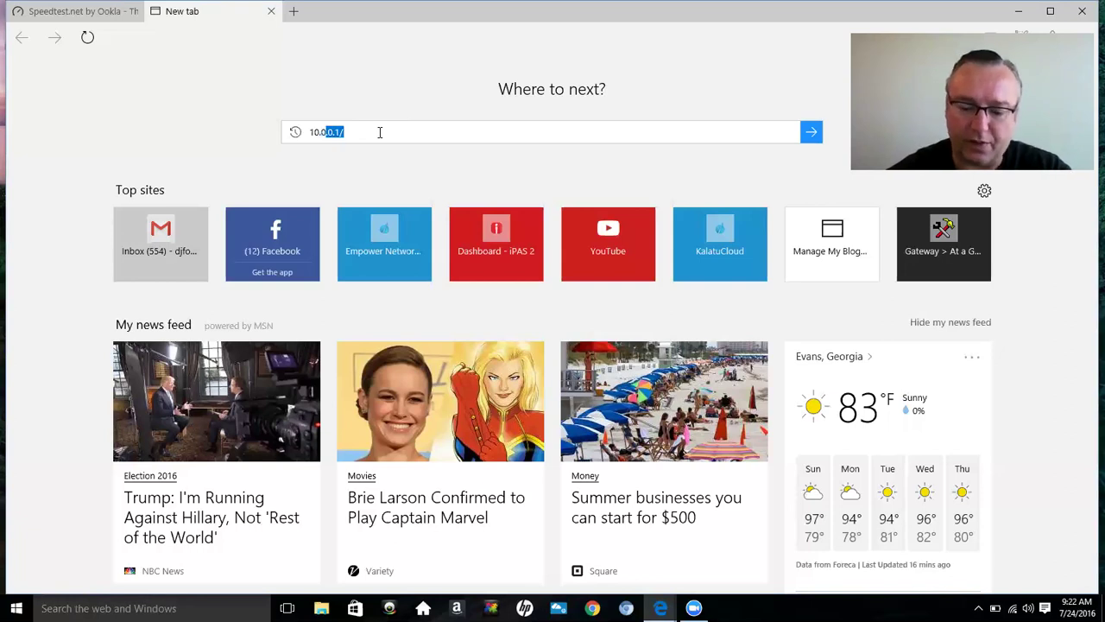
pyautogui.write('0')
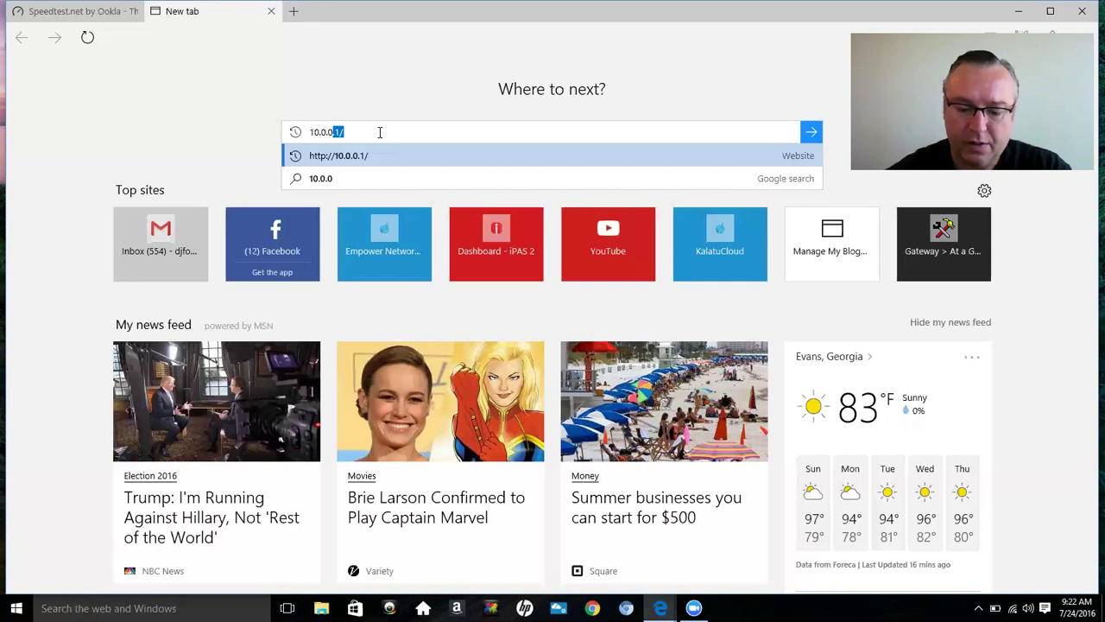
pyautogui.write('.1')
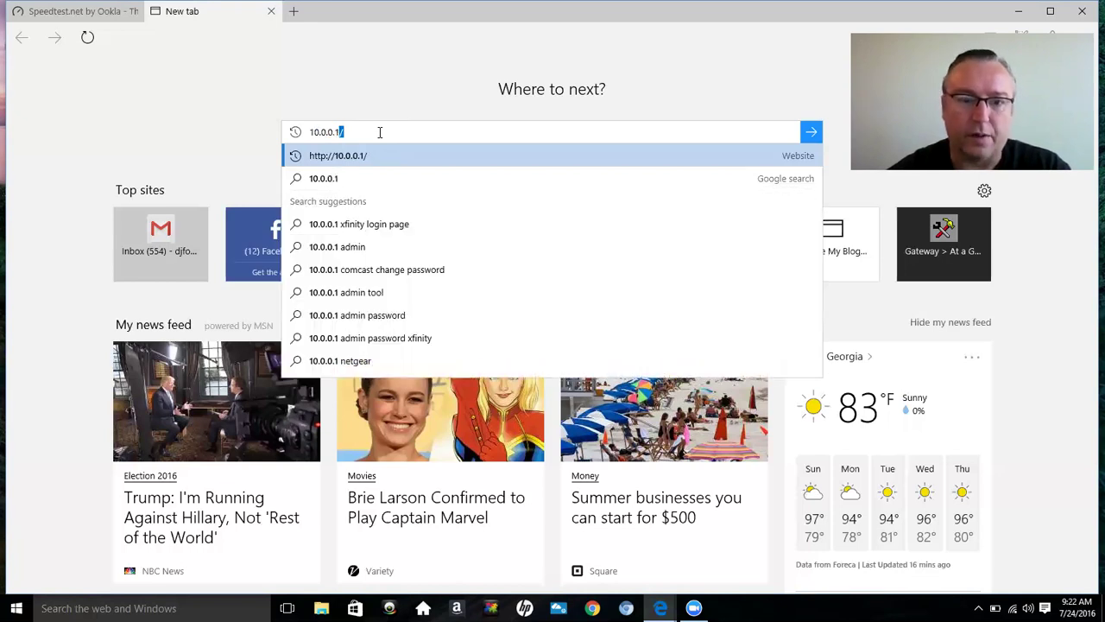
pyautogui.press('Return')
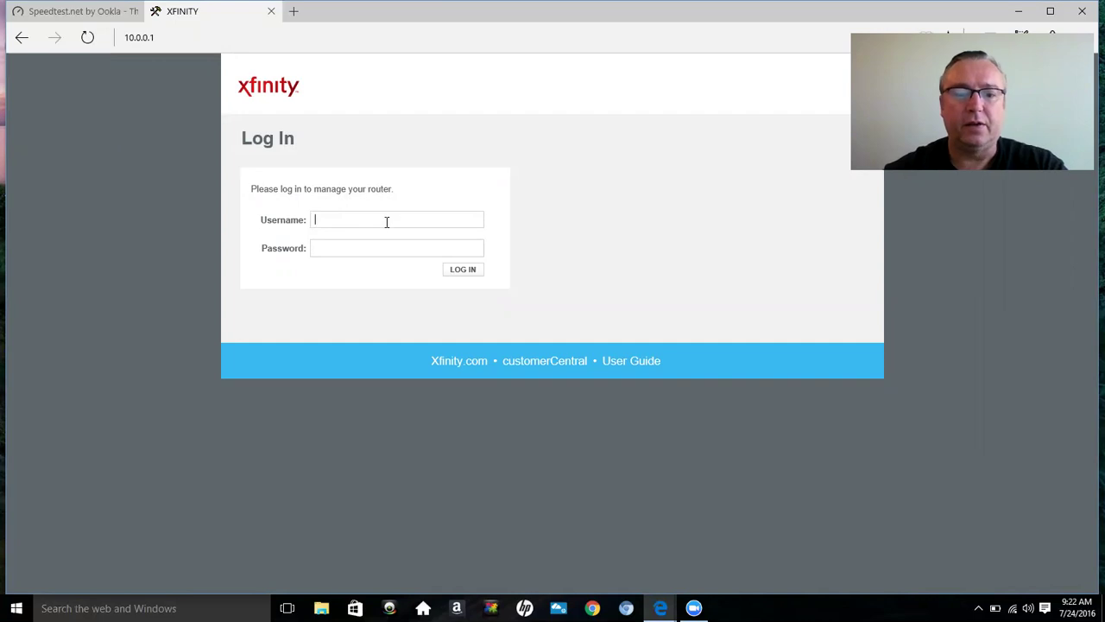
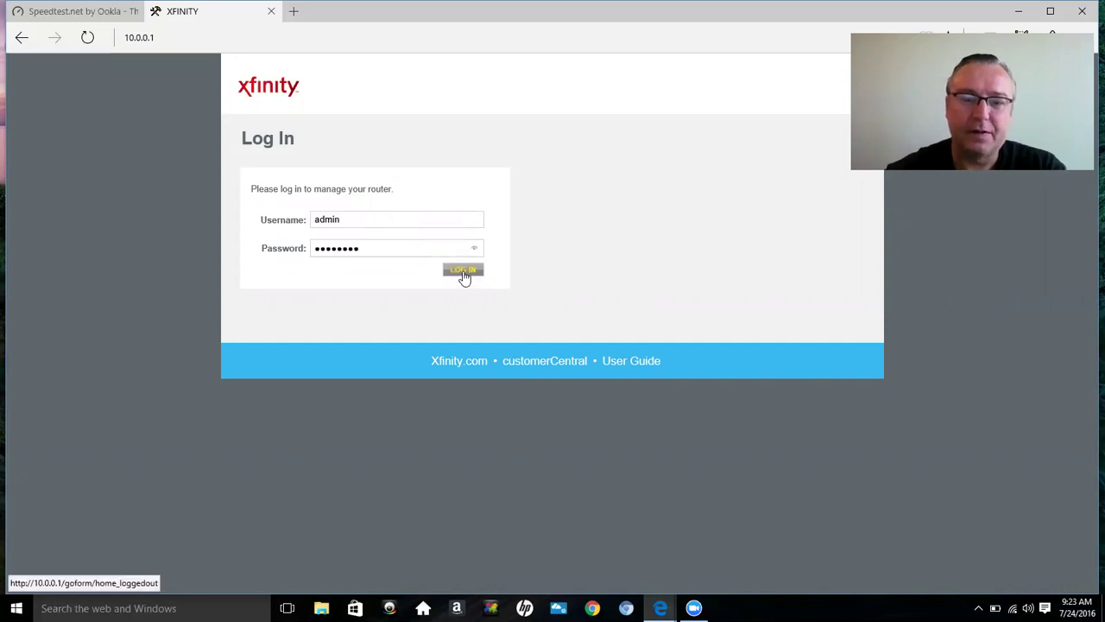
# Log in and browse the Connection and Hardware items in the Gateway menu.
pyautogui.click(464, 271)
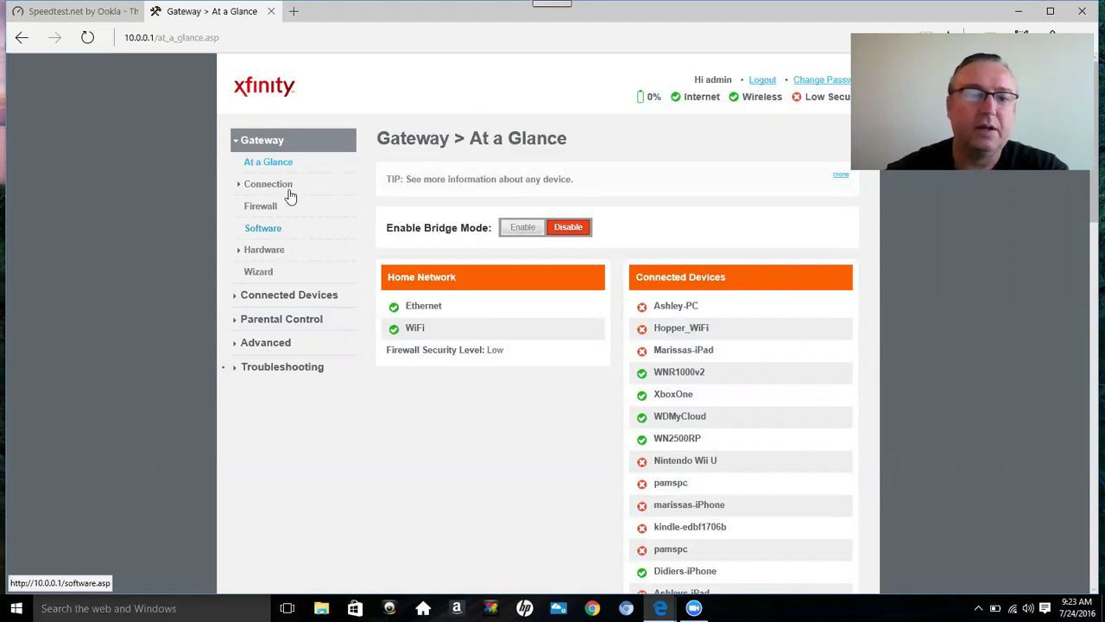
pyautogui.click(241, 187)
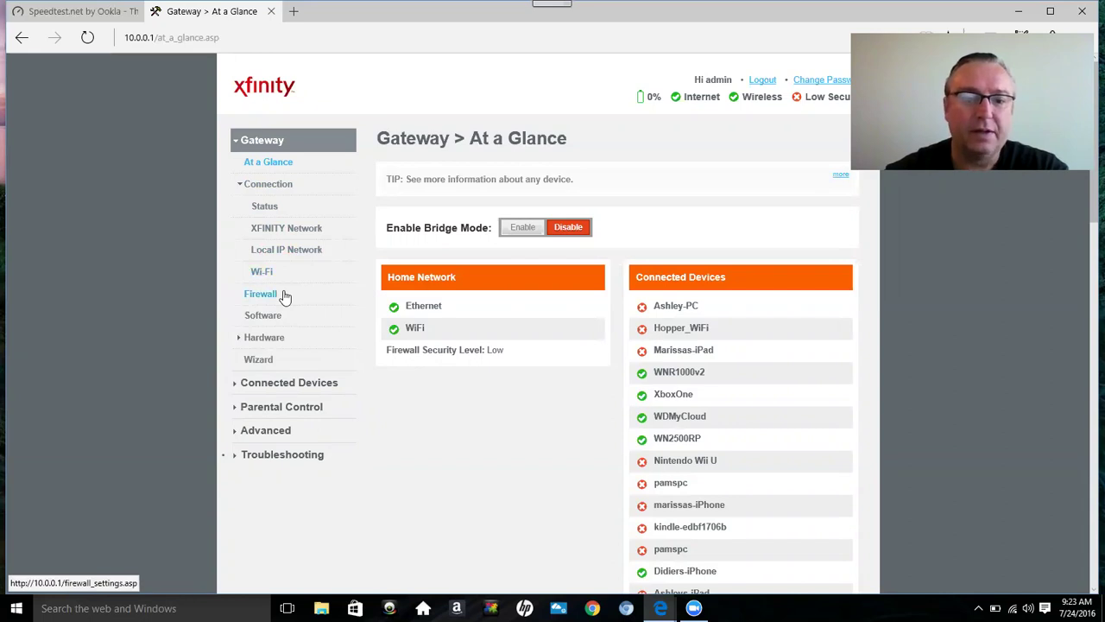
pyautogui.click(245, 342)
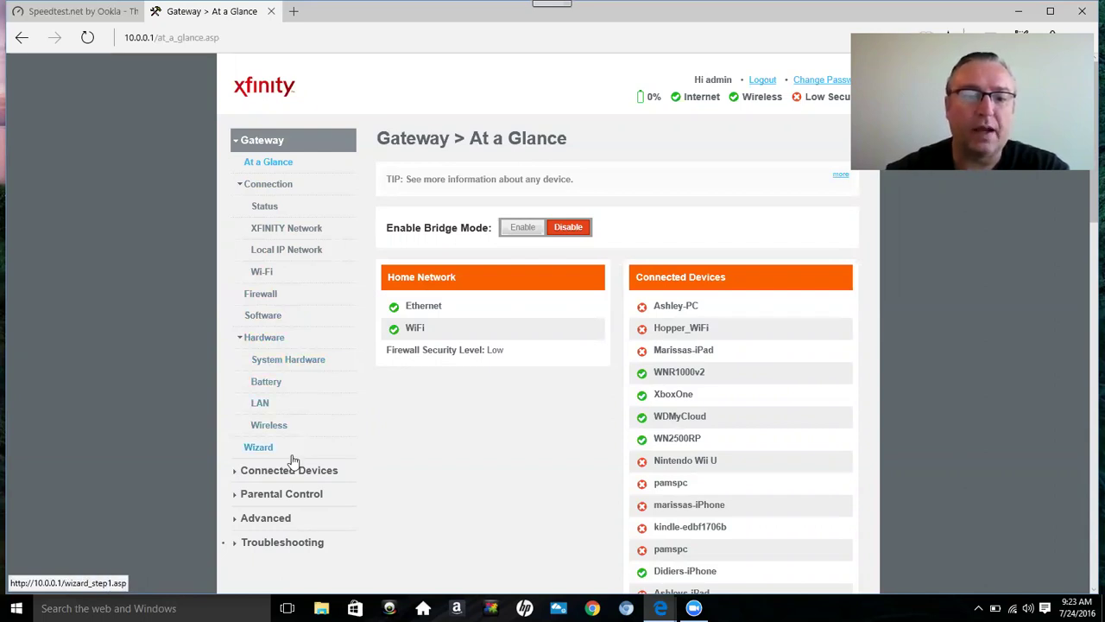
pyautogui.click(240, 188)
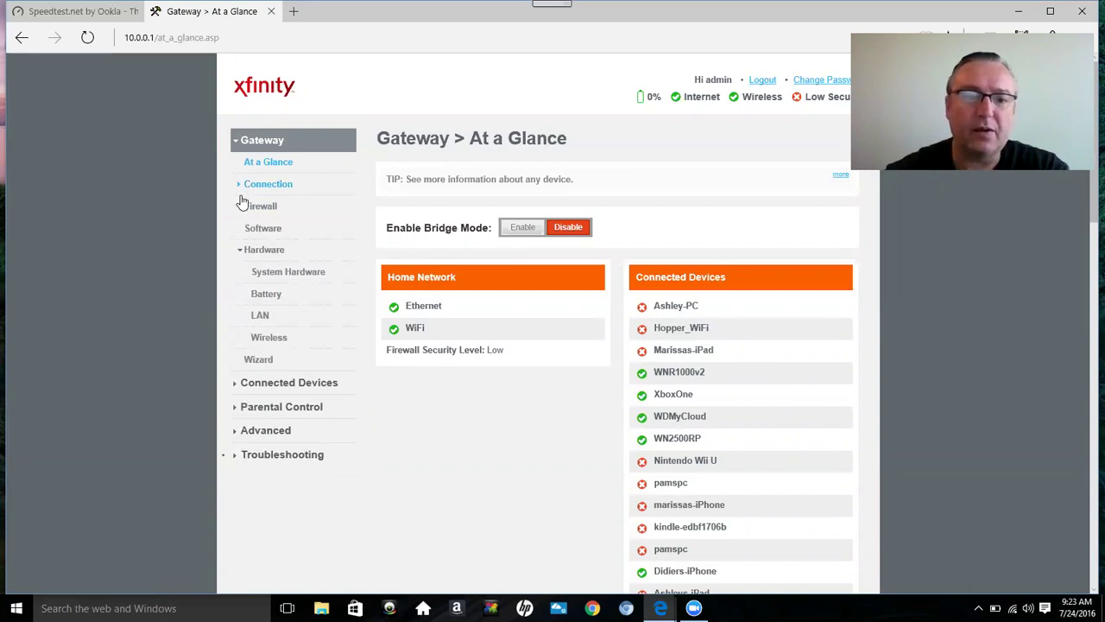
pyautogui.click(244, 250)
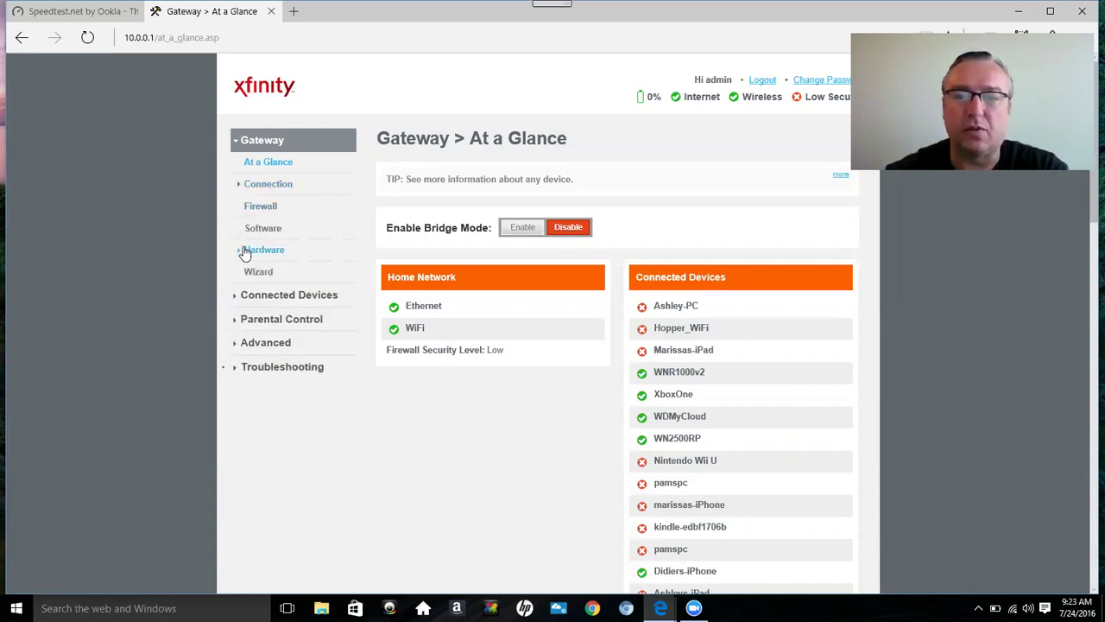
# Show the Connected Devices list with host names, DHCP and Wi‑Fi/Ethernet types.
pyautogui.click(234, 300)
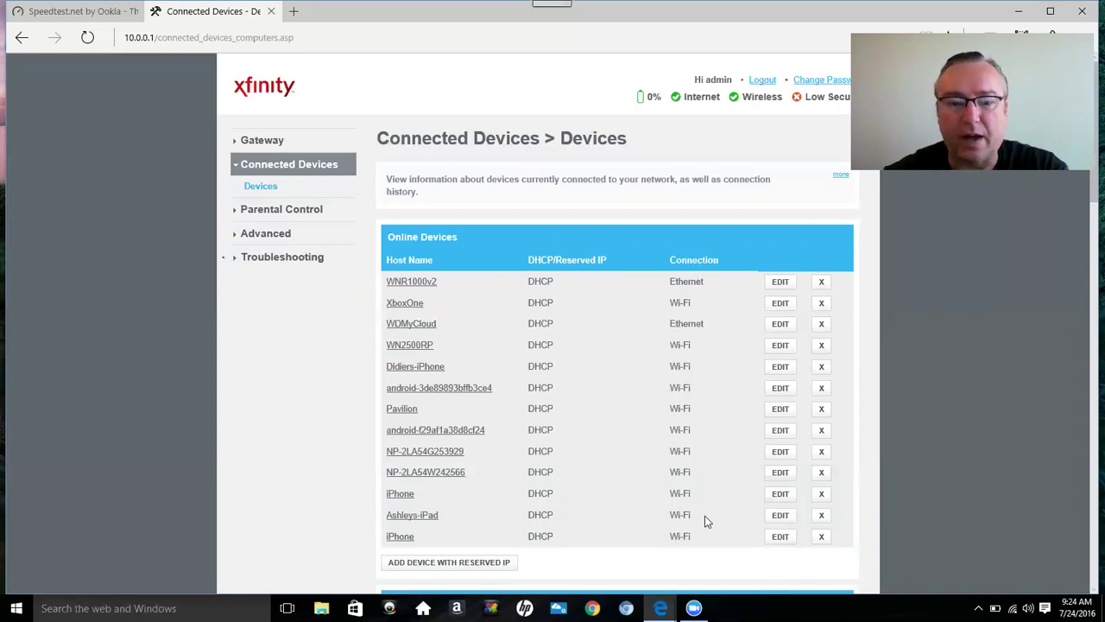
pyautogui.click(784, 281)
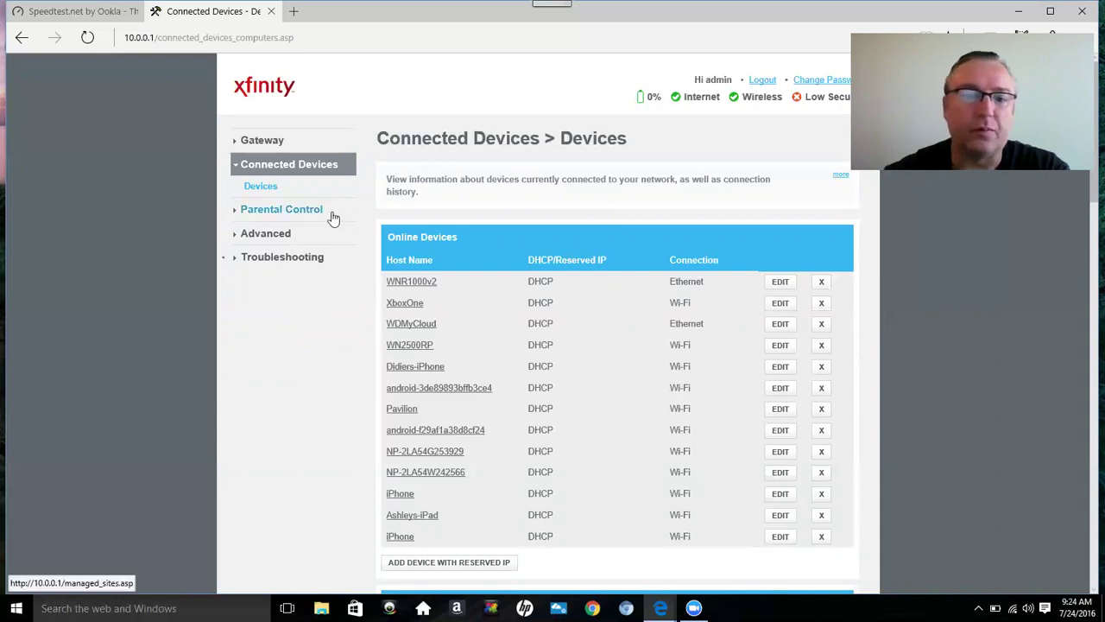
pyautogui.click(235, 165)
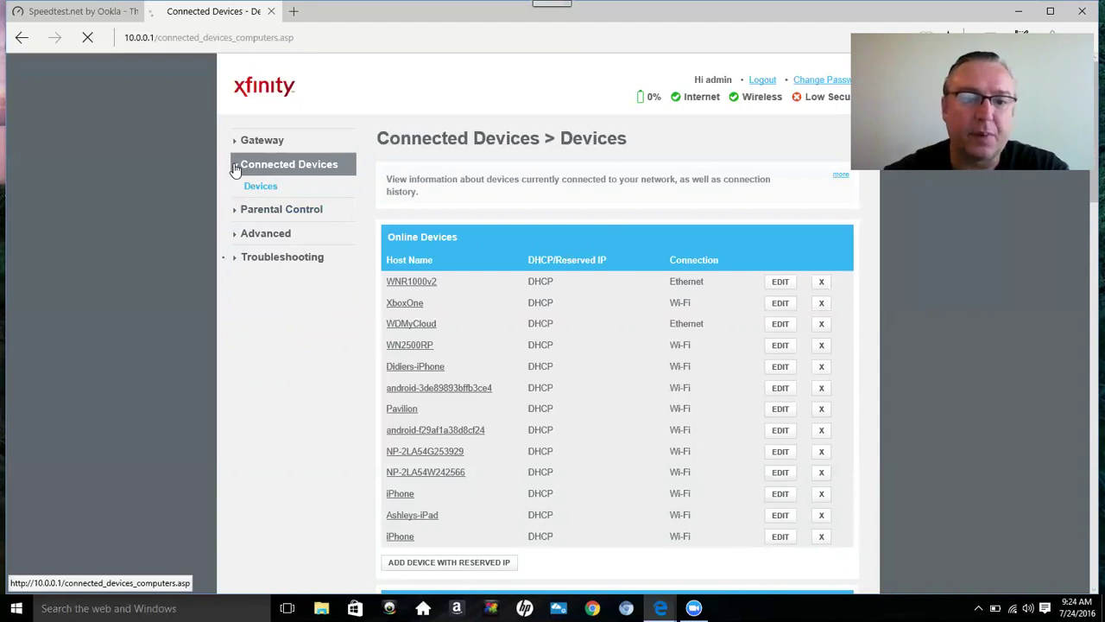
# Show the Parental Control Managed Sites page with sites disabled and trusted computers.
pyautogui.click(236, 215)
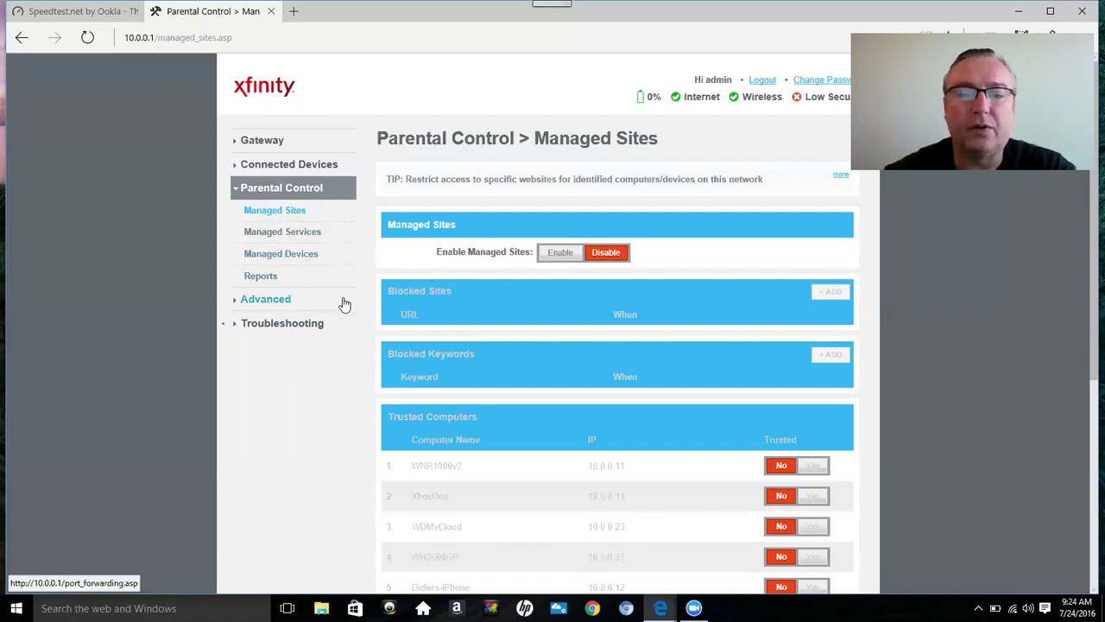
pyautogui.click(237, 191)
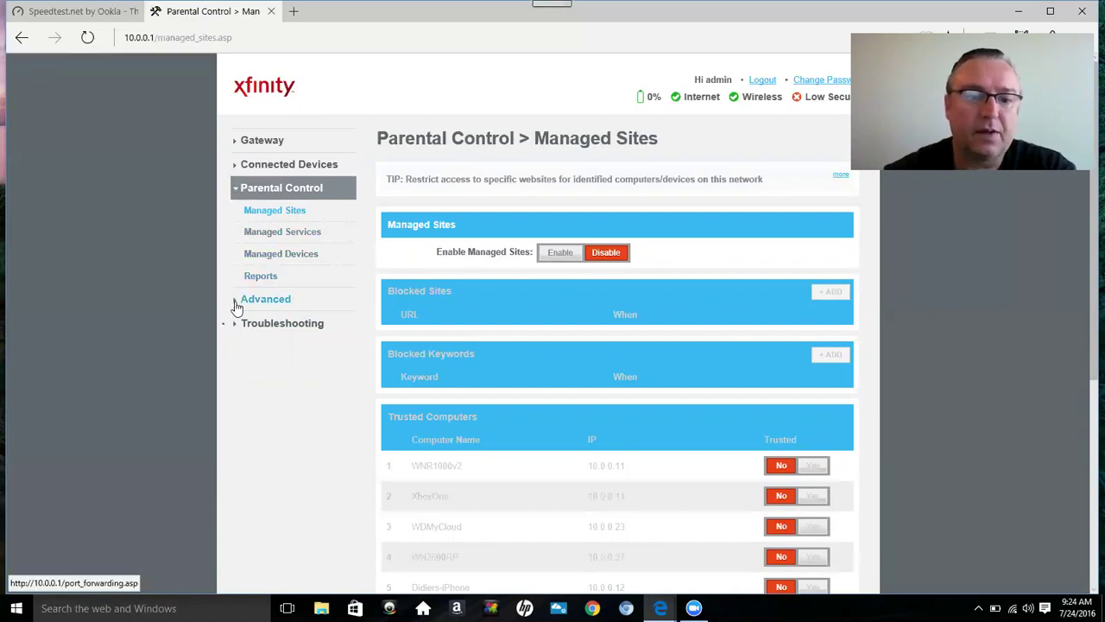
# Show the Advanced > Port Forwarding page, where forwarding is disabled.
pyautogui.click(238, 306)
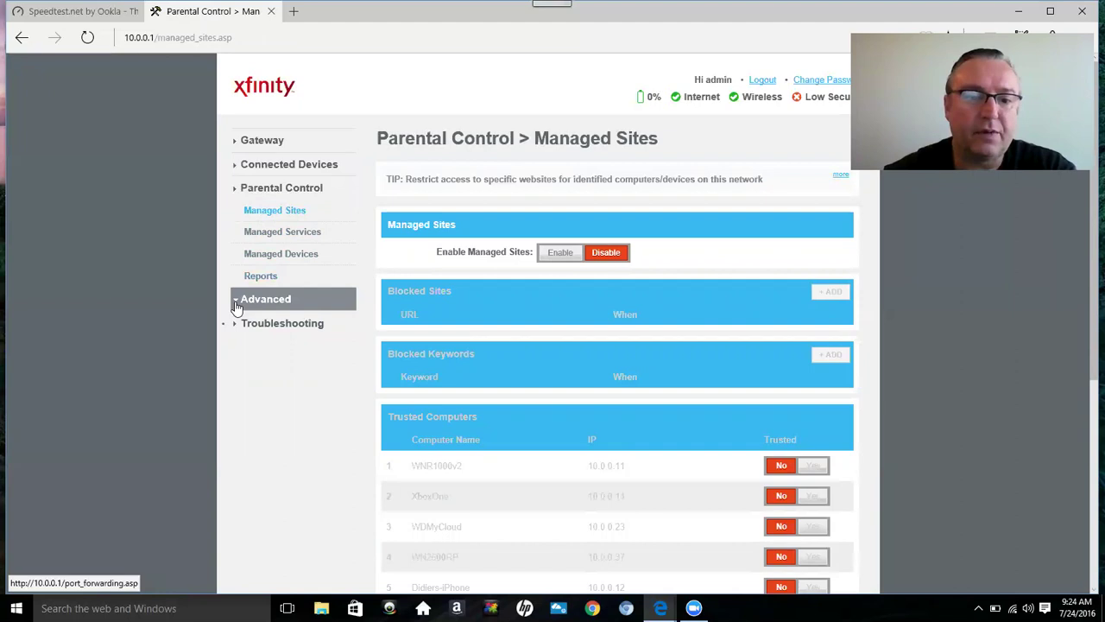
pyautogui.click(237, 306)
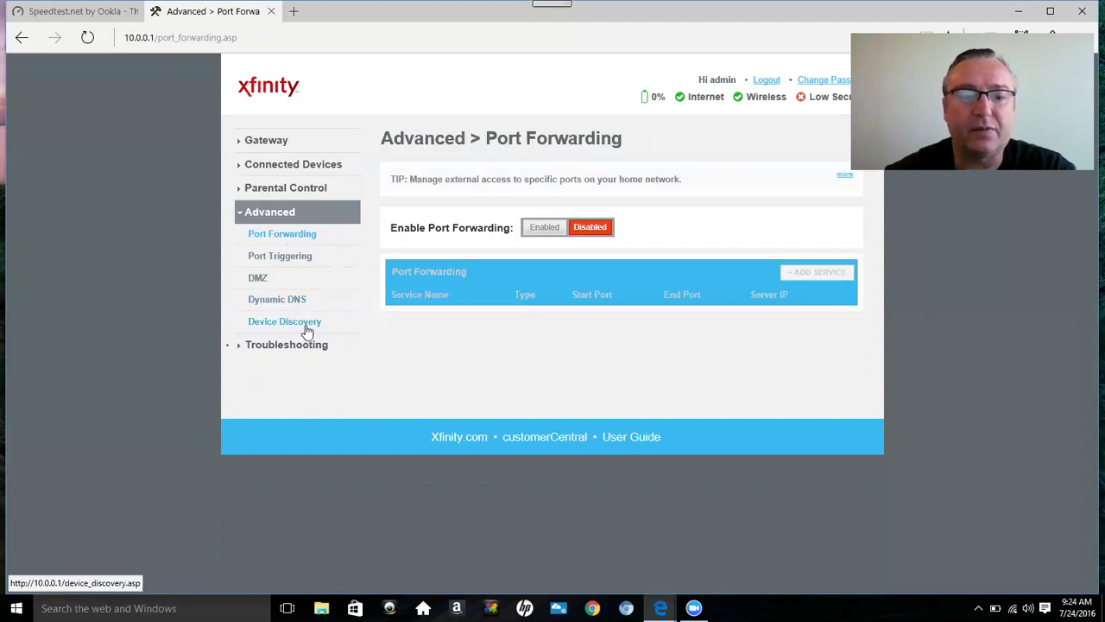
# Show today's system logs on the Troubleshooting > Logs page.
pyautogui.click(242, 348)
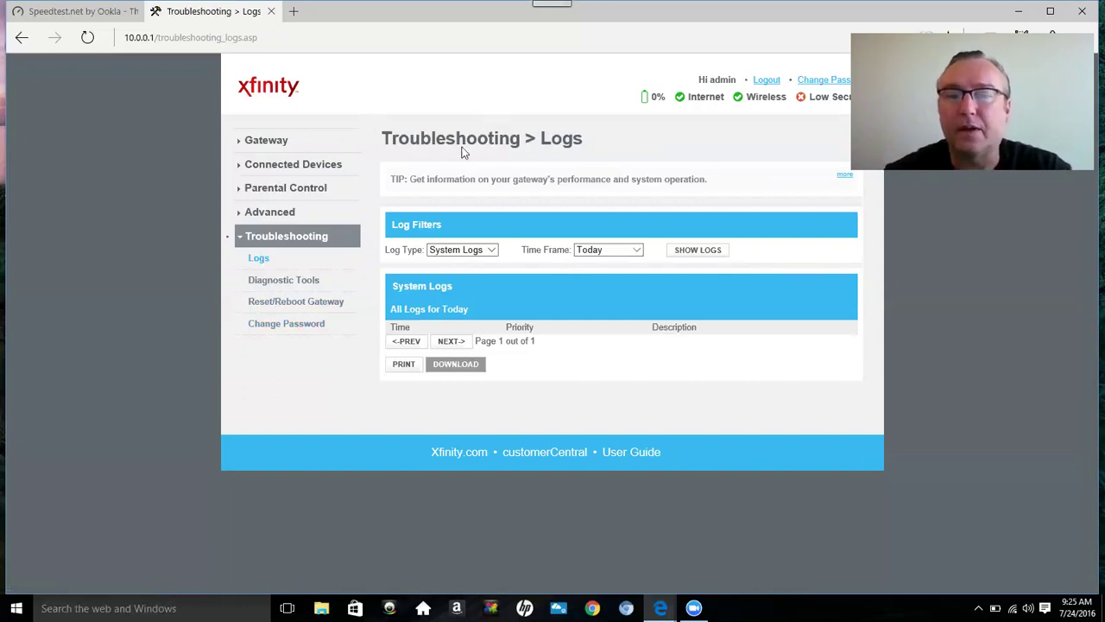
pyautogui.click(243, 242)
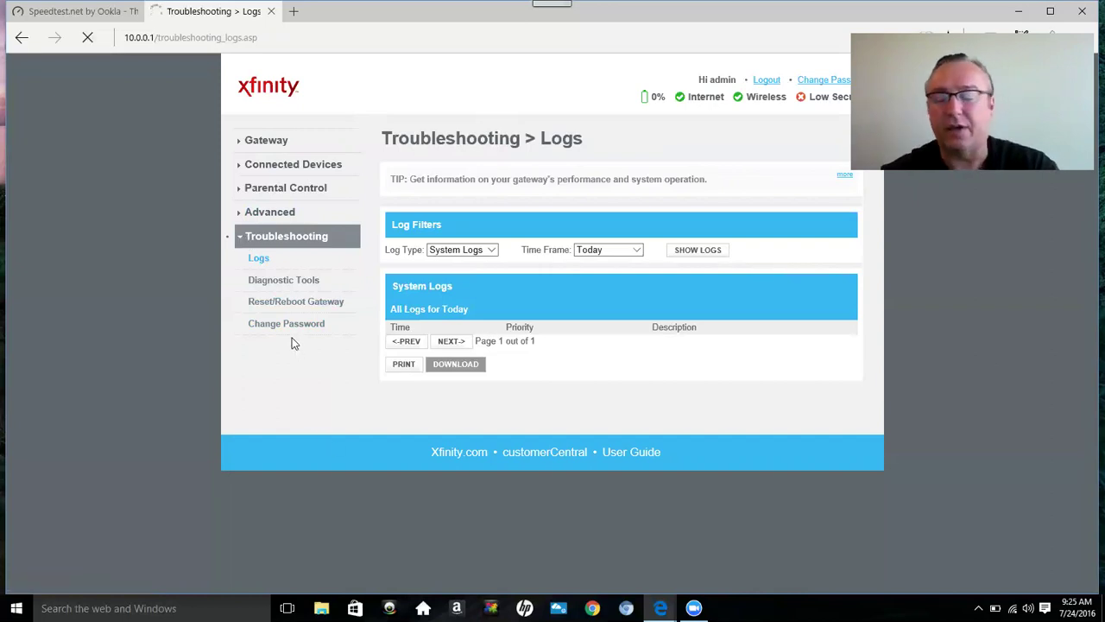